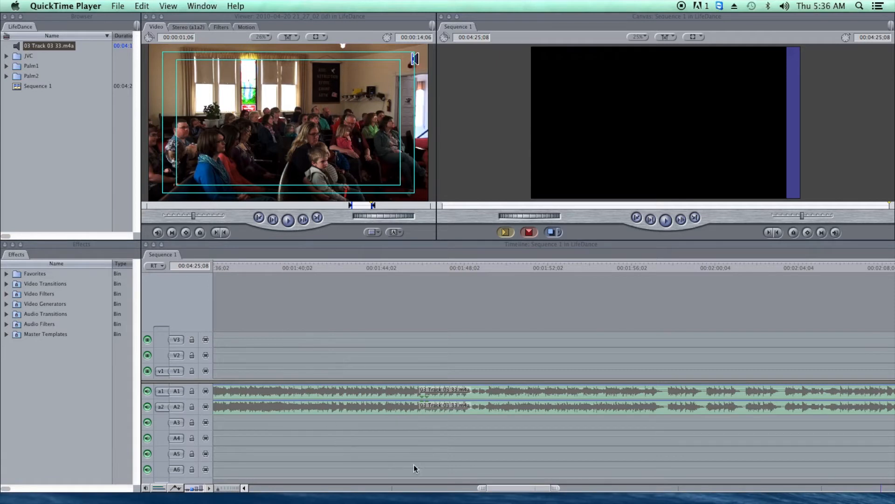
- Examine the extent of Sequence 1 and preview the overlapping clips on tracks V1, V2 and V3 near its start
{"action": "left_click", "coordinate": [496, 490]}
{"action": "left_click_drag", "start_coordinate": [495, 490], "coordinate": [282, 487]}
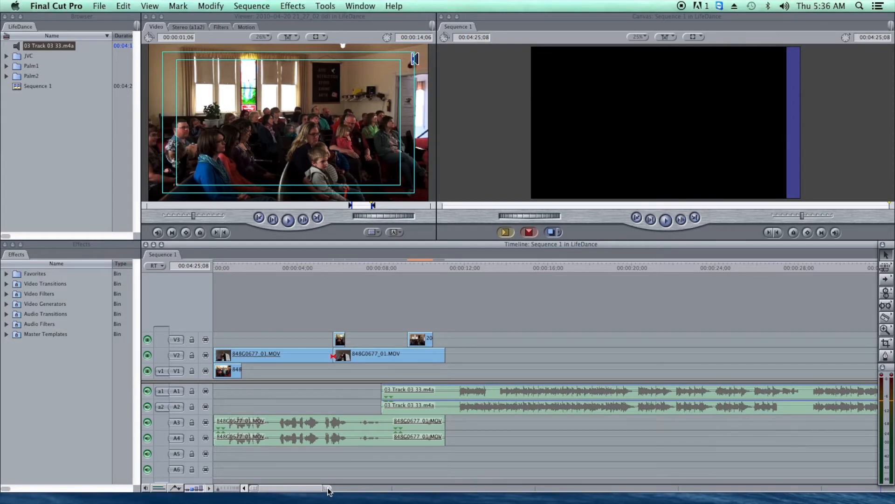
{"action": "mouse_move", "coordinate": [281, 488]}
{"action": "left_mouse_down"}
{"action": "mouse_move", "coordinate": [310, 489]}
{"action": "mouse_move", "coordinate": [286, 489]}
{"action": "left_mouse_up"}
{"action": "left_click_drag", "start_coordinate": [327, 488], "coordinate": [787, 490]}
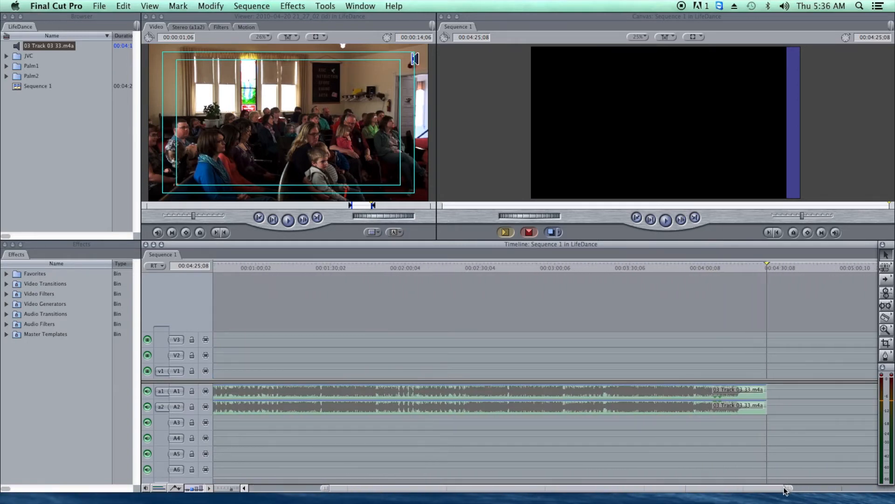
{"action": "mouse_move", "coordinate": [786, 489]}
{"action": "left_mouse_down"}
{"action": "mouse_move", "coordinate": [669, 498]}
{"action": "mouse_move", "coordinate": [701, 491]}
{"action": "mouse_move", "coordinate": [310, 485]}
{"action": "mouse_move", "coordinate": [329, 489]}
{"action": "mouse_move", "coordinate": [314, 486]}
{"action": "mouse_move", "coordinate": [313, 498]}
{"action": "left_mouse_up"}
{"action": "left_click_drag", "start_coordinate": [607, 490], "coordinate": [269, 487]}
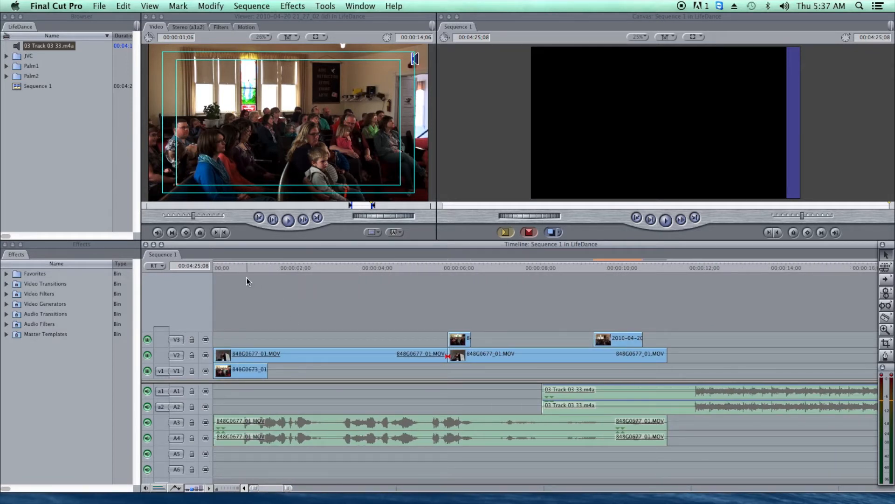
{"action": "left_click_drag", "start_coordinate": [247, 266], "coordinate": [244, 267]}
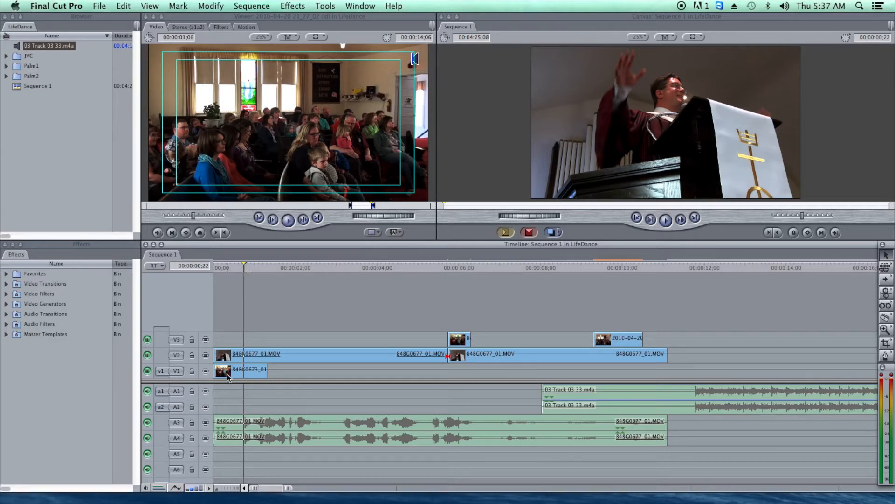
{"action": "left_click", "coordinate": [251, 374]}
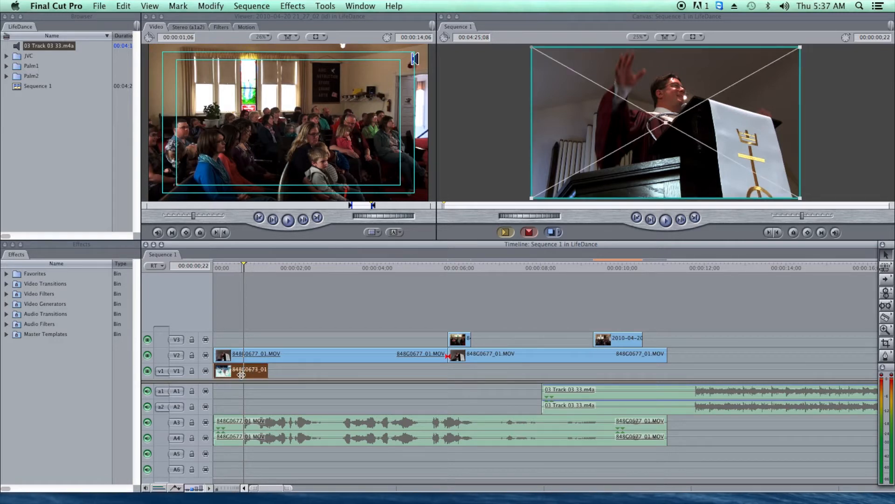
{"action": "left_click", "coordinate": [296, 351]}
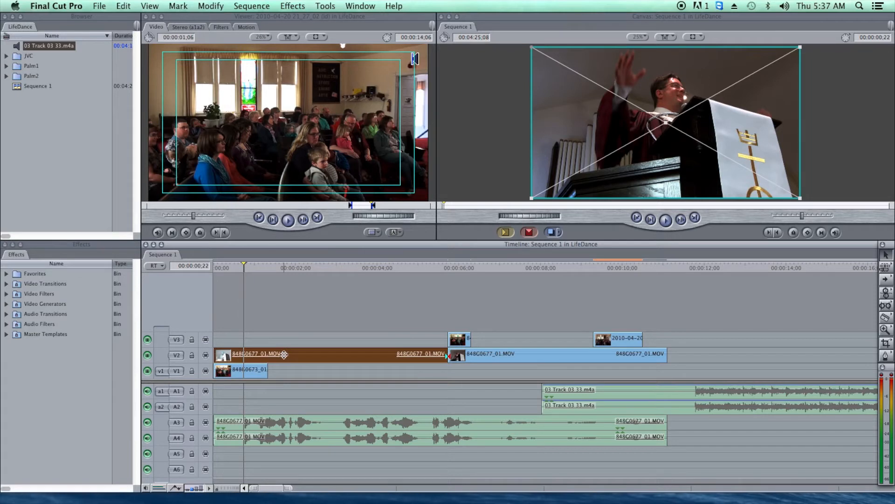
{"action": "left_click", "coordinate": [451, 267]}
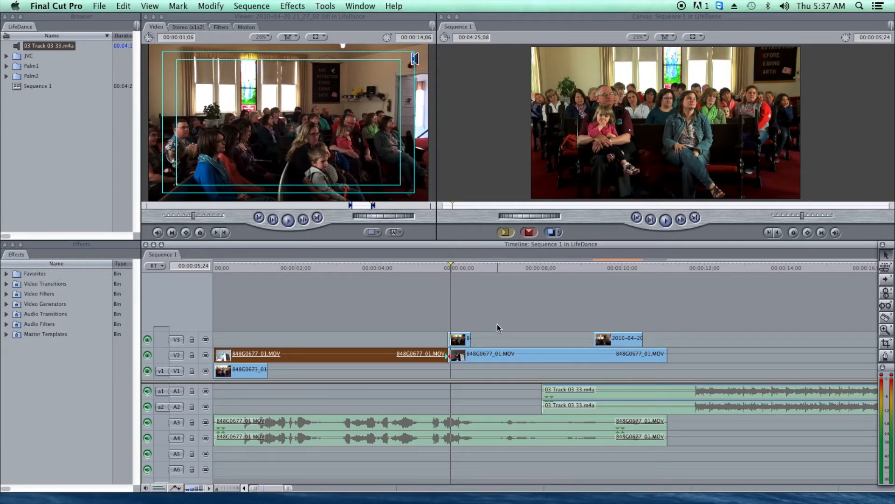
{"action": "left_click", "coordinate": [619, 269]}
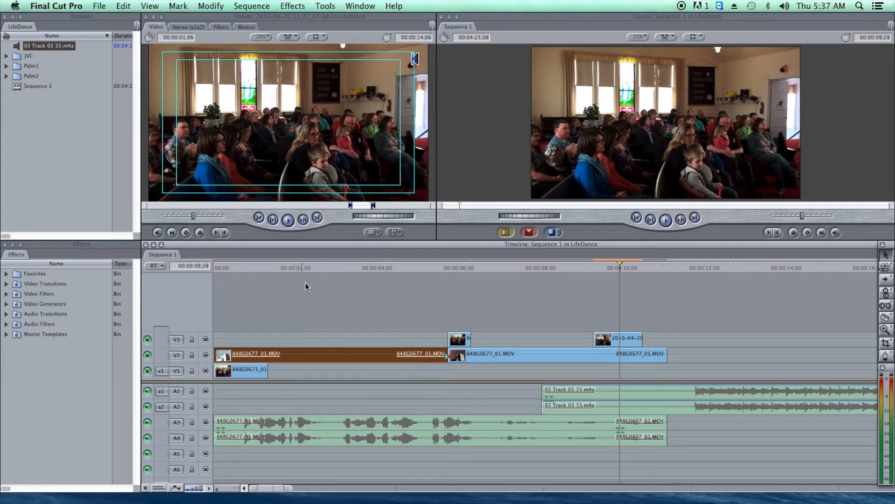
- Split the first 848G0677_01.MOV clip on V2 at 00:00:01;10, where the V1 clip ends, and delete the part before the cut
{"action": "left_click", "coordinate": [307, 268]}
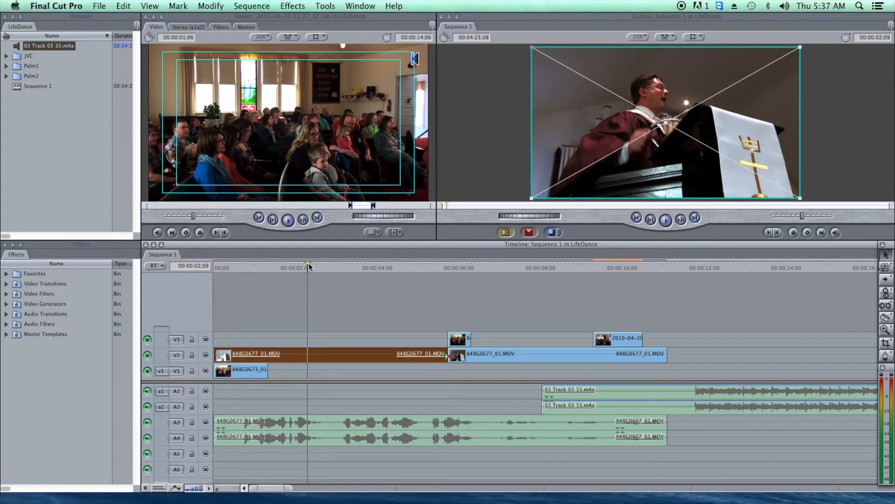
{"action": "left_click_drag", "start_coordinate": [309, 266], "coordinate": [271, 266]}
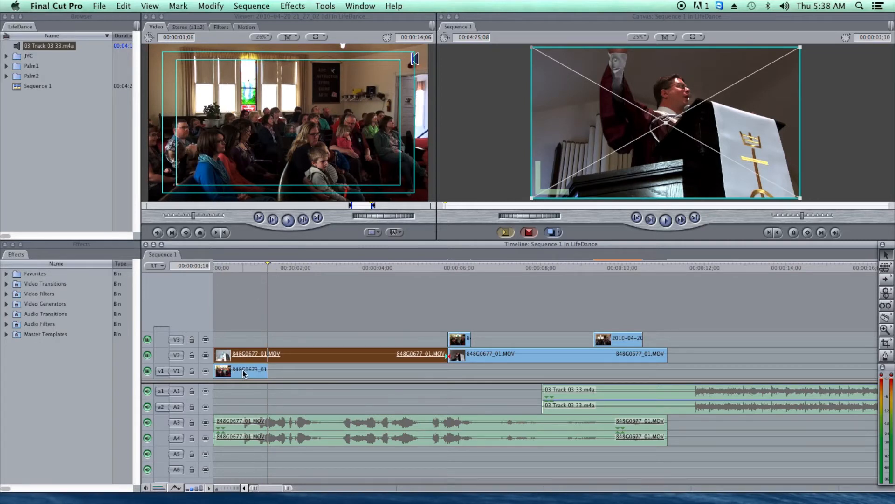
{"action": "left_click", "coordinate": [886, 319]}
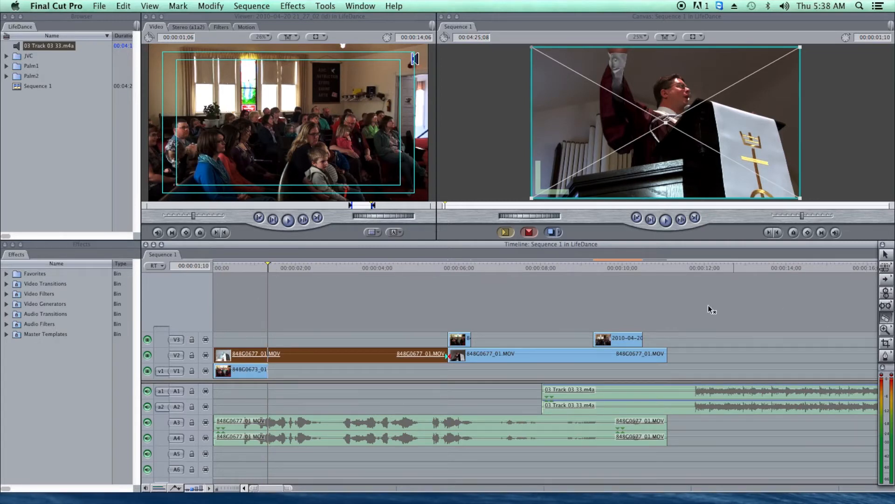
{"action": "left_click", "coordinate": [269, 354]}
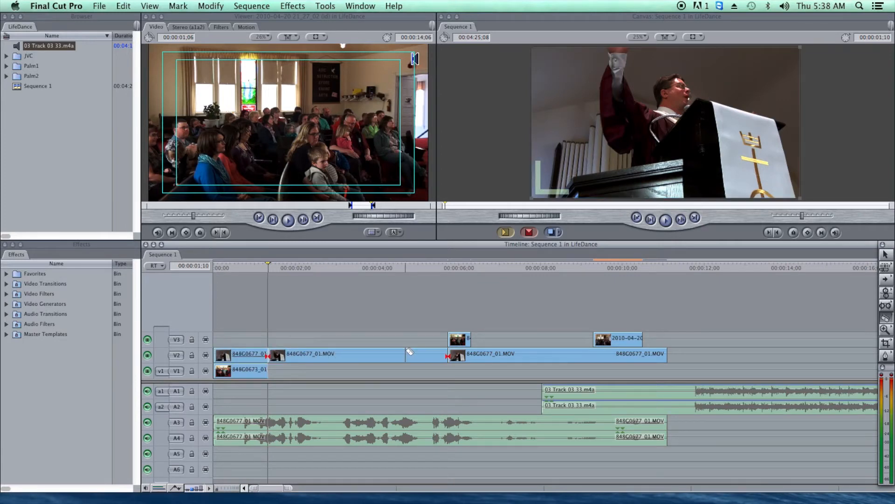
{"action": "left_click", "coordinate": [888, 255]}
{"action": "left_click", "coordinate": [247, 352]}
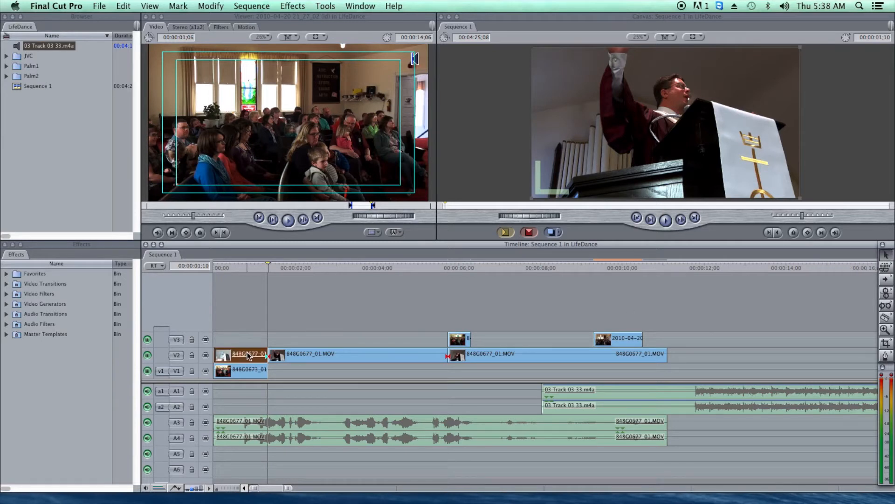
{"action": "key", "text": "Delete"}
- Place the playhead at 00:00:06;09, where the first clip on V3 ends
{"action": "left_click", "coordinate": [457, 264]}
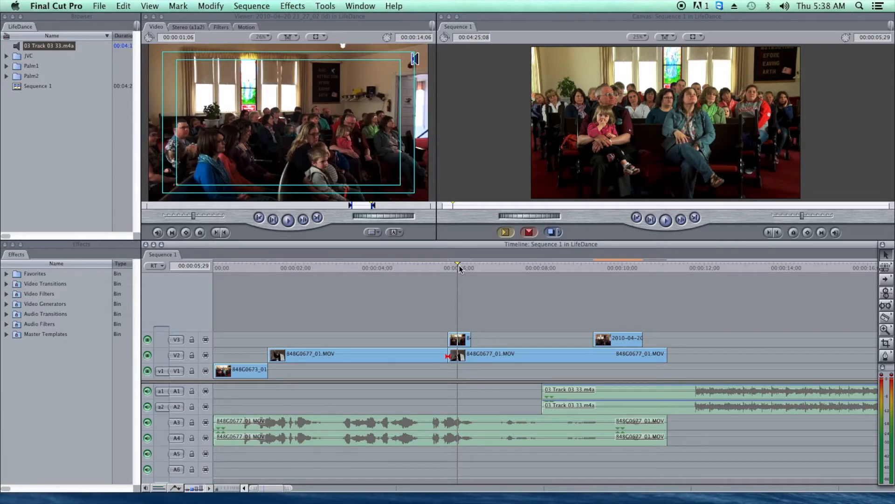
{"action": "left_click_drag", "start_coordinate": [458, 266], "coordinate": [472, 267]}
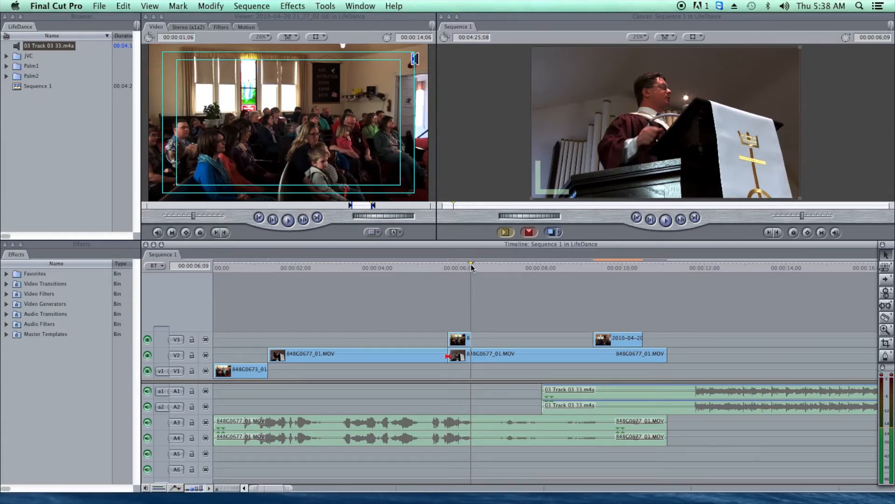
{"action": "left_click_drag", "start_coordinate": [472, 264], "coordinate": [472, 263]}
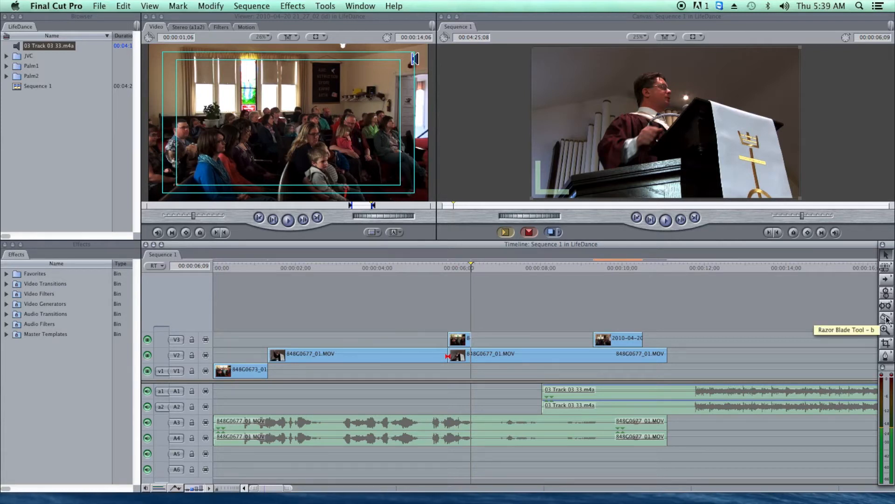
- Reposition the Timeline window so its snapping control is accessible, and toggle snapping twice
{"action": "left_click_drag", "start_coordinate": [841, 243], "coordinate": [773, 241]}
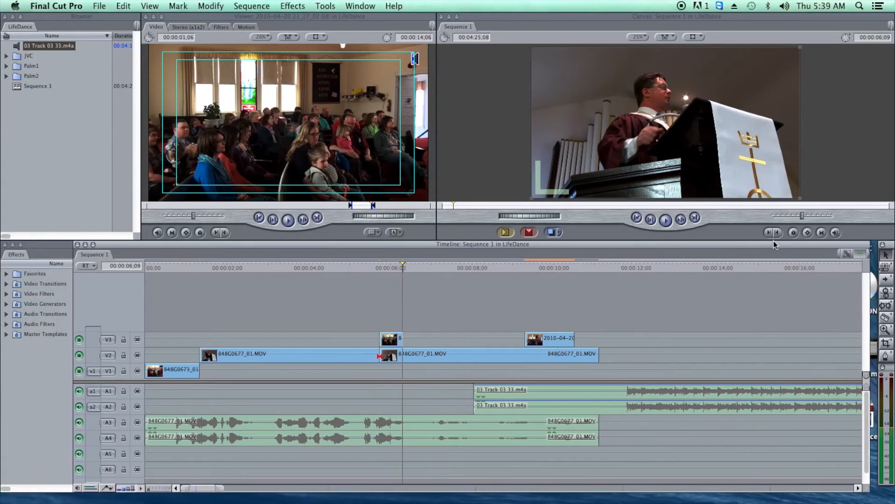
{"action": "left_click_drag", "start_coordinate": [874, 342], "coordinate": [788, 342]}
{"action": "left_click_drag", "start_coordinate": [645, 244], "coordinate": [732, 245]}
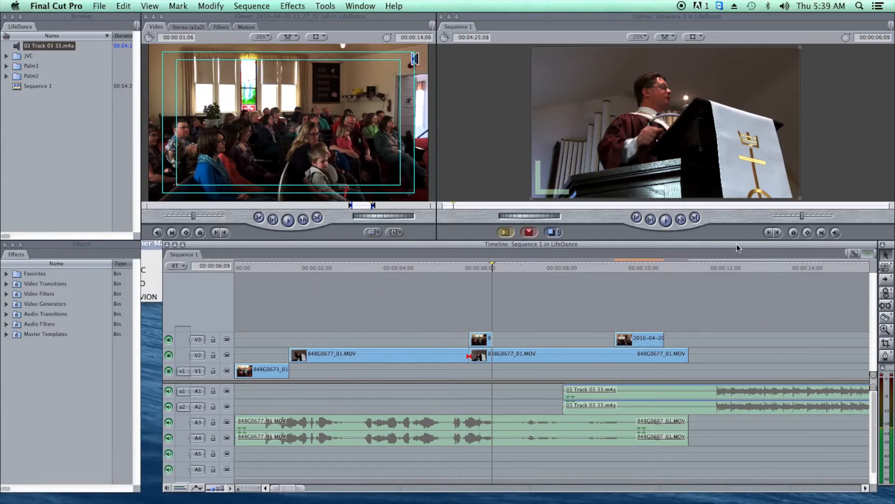
{"action": "left_click_drag", "start_coordinate": [834, 241], "coordinate": [822, 246]}
{"action": "left_click", "coordinate": [852, 255]}
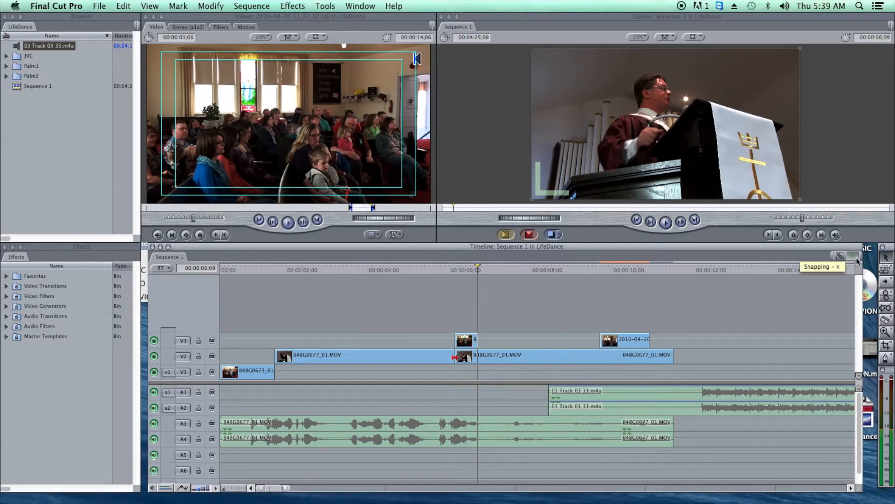
{"action": "left_click", "coordinate": [854, 256]}
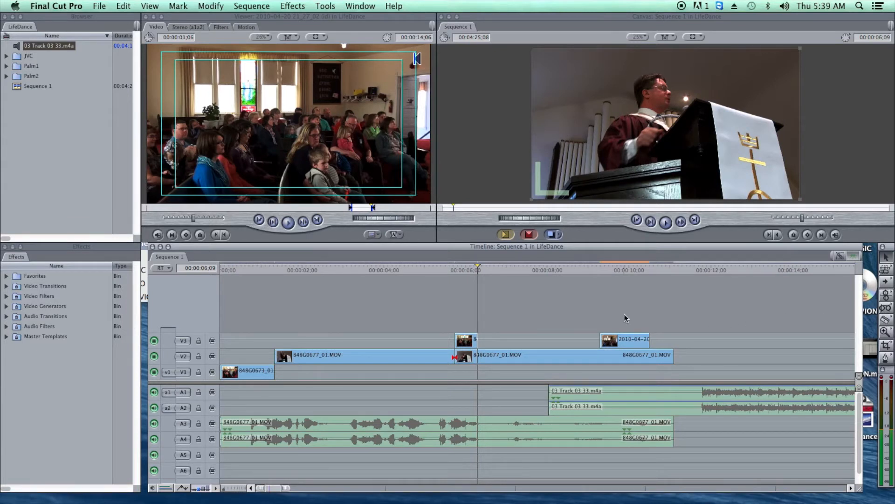
- Split the second 848G0677_01.MOV clip on V2 at 00:00:06;09 and delete the piece beneath the first V3 clip
{"action": "key", "text": "b"}
{"action": "left_click", "coordinate": [478, 355]}
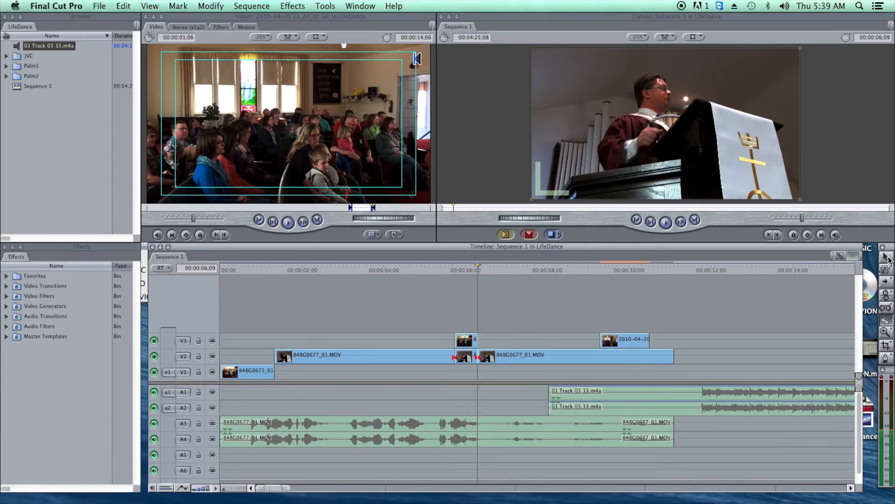
{"action": "key", "text": "a"}
{"action": "left_click", "coordinate": [468, 360]}
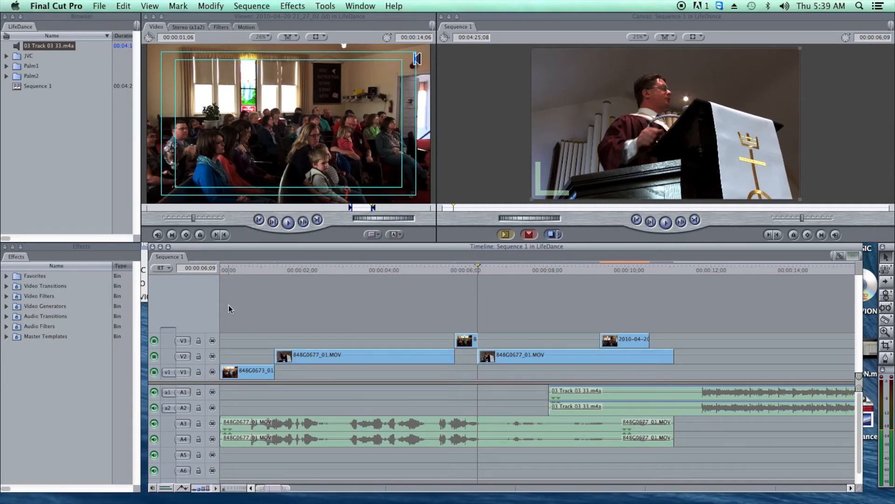
- Scrub through the edited opening of the sequence to check the picture at each change between the V1, V2 and V3 clips
{"action": "left_click", "coordinate": [242, 269]}
{"action": "left_click_drag", "start_coordinate": [243, 272], "coordinate": [309, 270]}
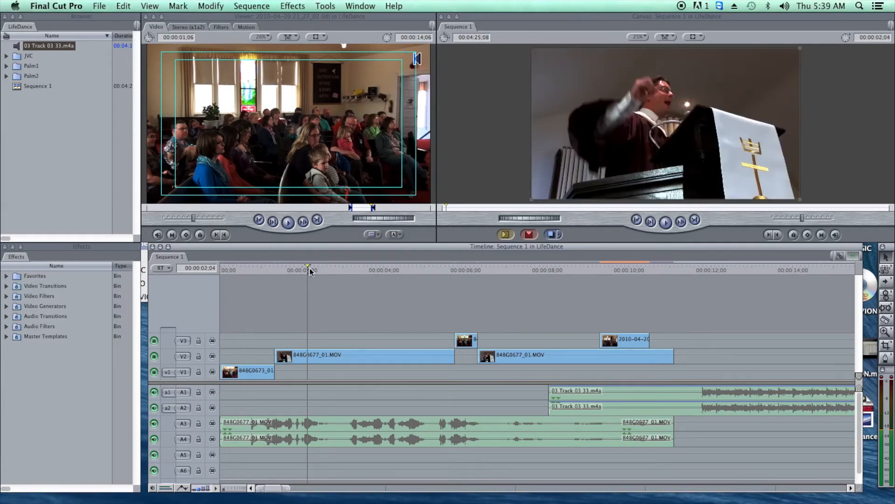
{"action": "left_click", "coordinate": [460, 271]}
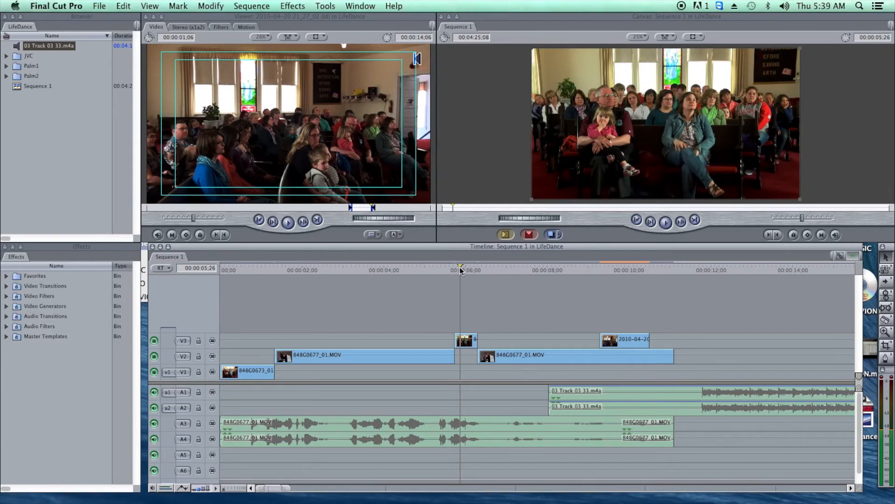
{"action": "left_click", "coordinate": [508, 270]}
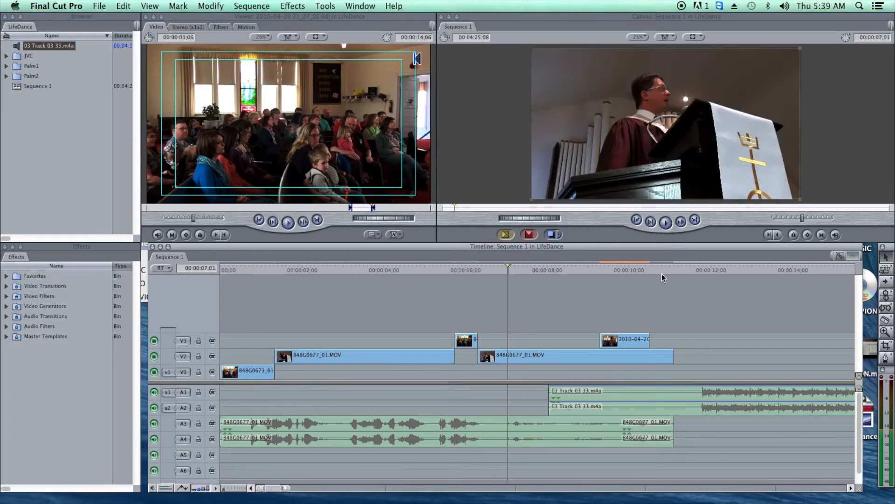
{"action": "left_click", "coordinate": [606, 272]}
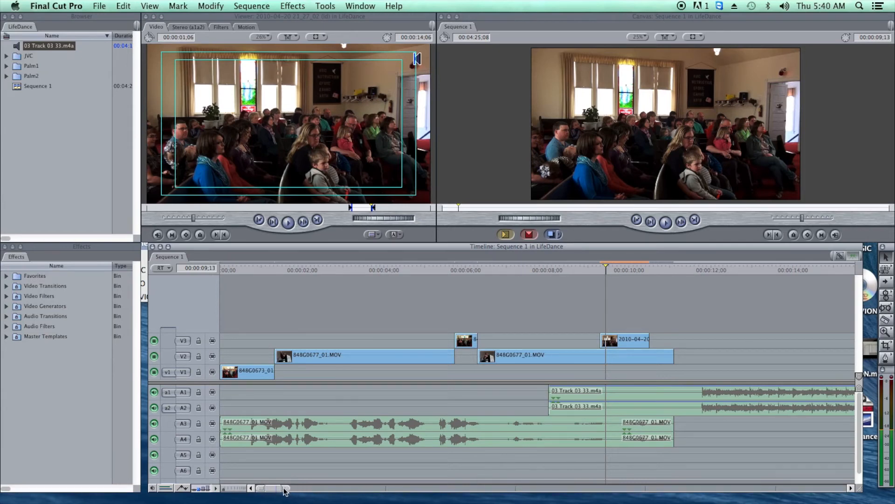
{"action": "left_click_drag", "start_coordinate": [286, 488], "coordinate": [294, 488]}
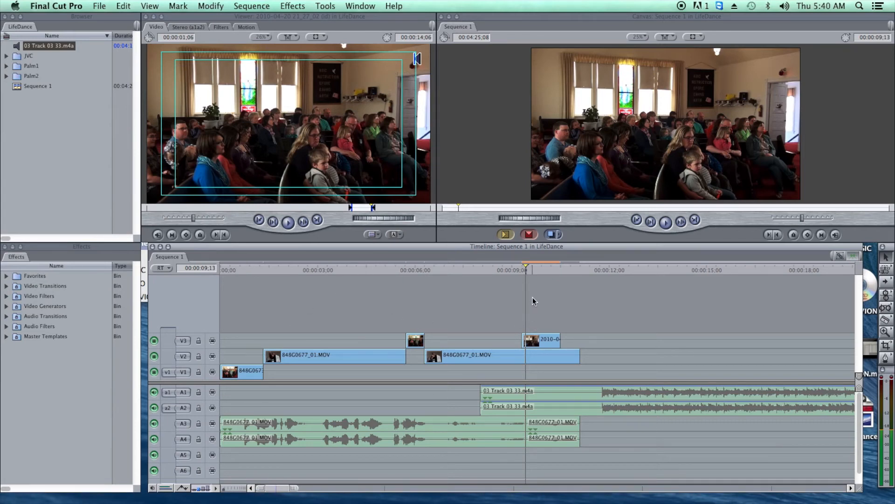
{"action": "left_click", "coordinate": [338, 270]}
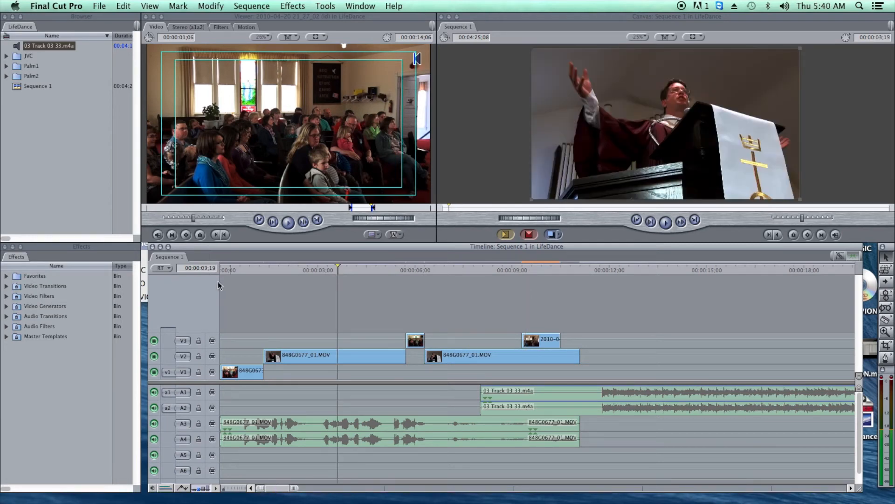
- Open the first clip on V1 in the Viewer with the playhead at 00:00:00;13
{"action": "left_click", "coordinate": [235, 269]}
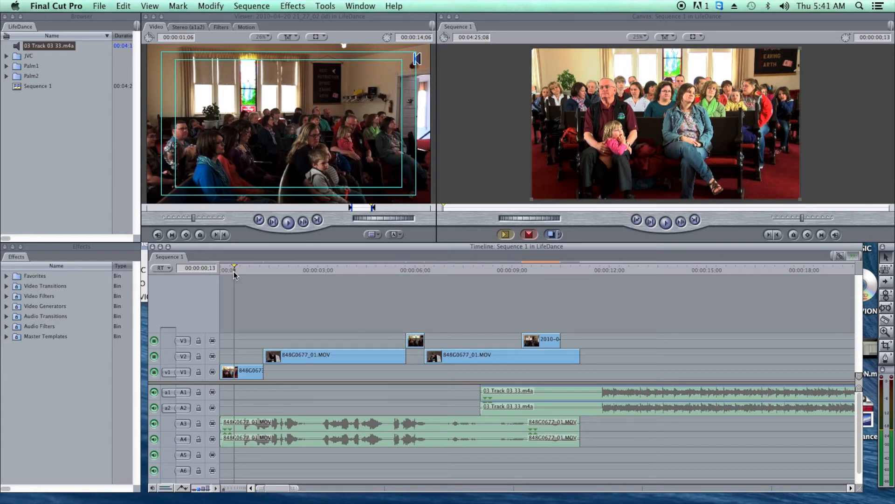
{"action": "double_click", "coordinate": [247, 374]}
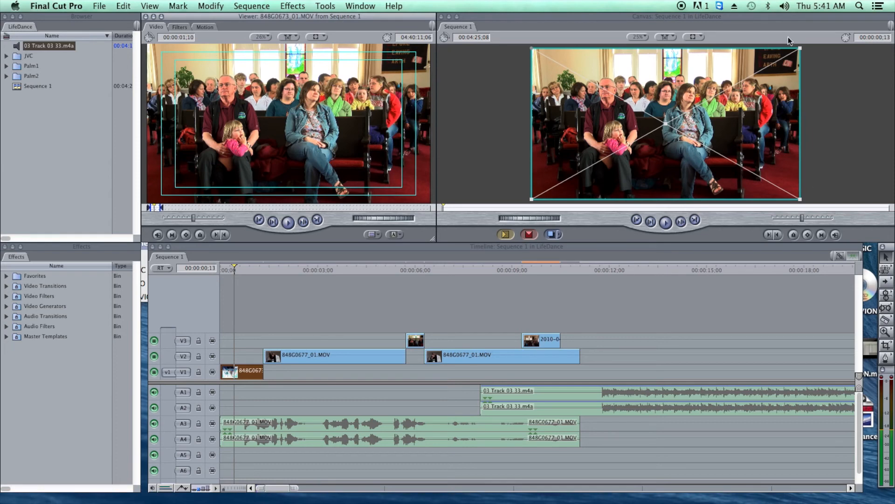
- Switch the Canvas display through Image, Image+Wireframe and Wireframe, and return it to Image+Wireframe
{"action": "left_click", "coordinate": [696, 37]}
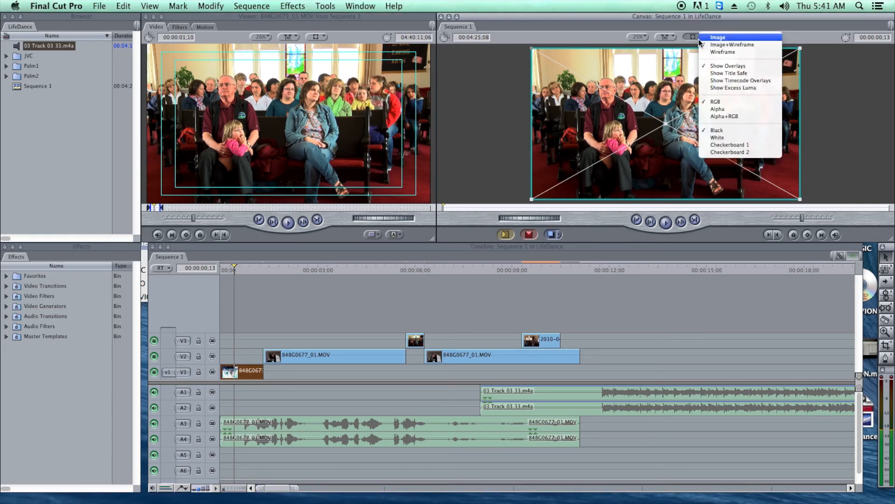
{"action": "left_click", "coordinate": [726, 37]}
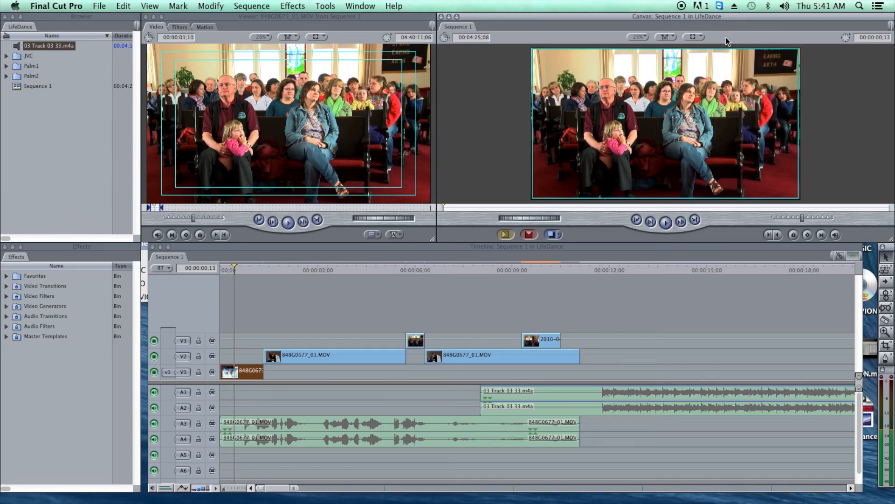
{"action": "left_click", "coordinate": [694, 37]}
{"action": "left_click", "coordinate": [726, 46]}
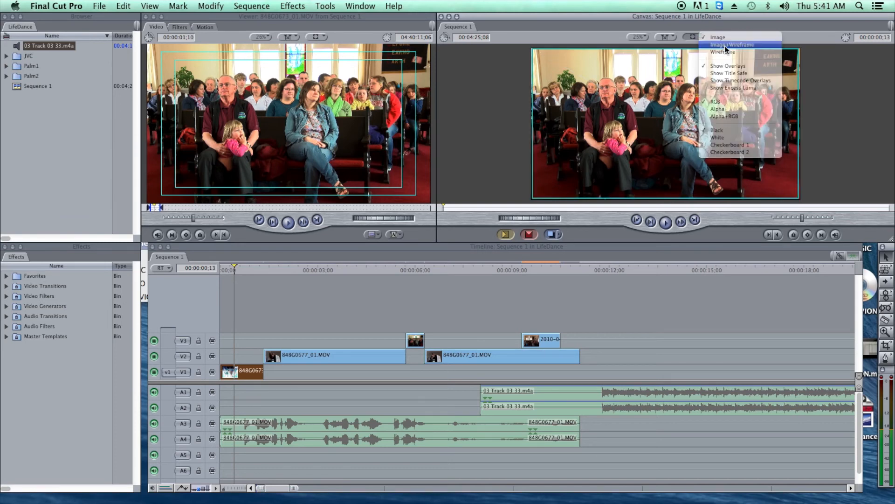
{"action": "left_click", "coordinate": [696, 37]}
{"action": "left_click", "coordinate": [724, 51]}
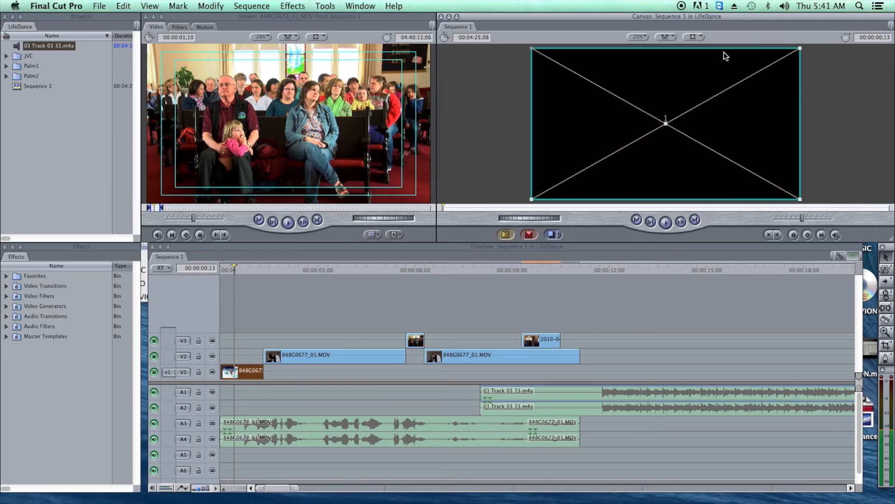
{"action": "left_click", "coordinate": [695, 37]}
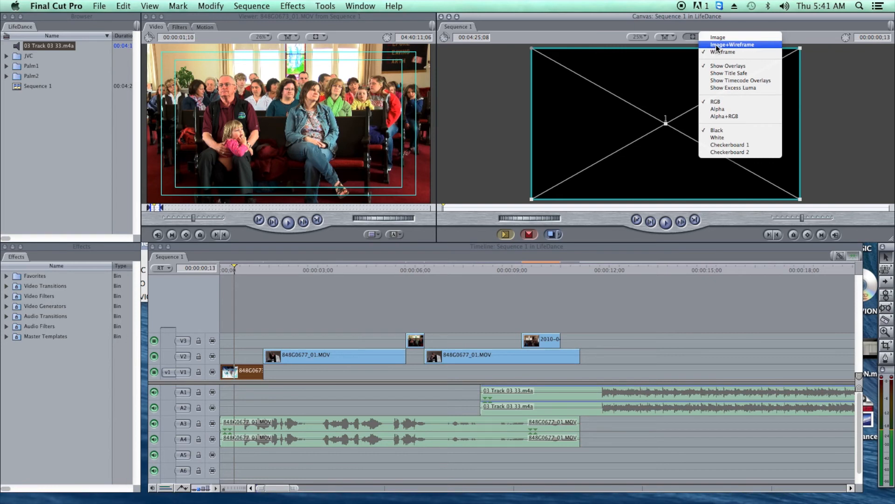
{"action": "left_click", "coordinate": [715, 44]}
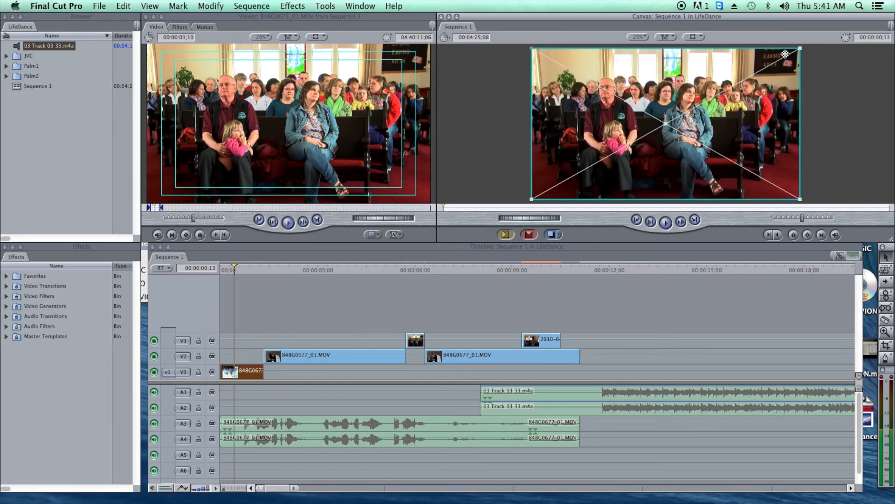
{"action": "left_click", "coordinate": [695, 37]}
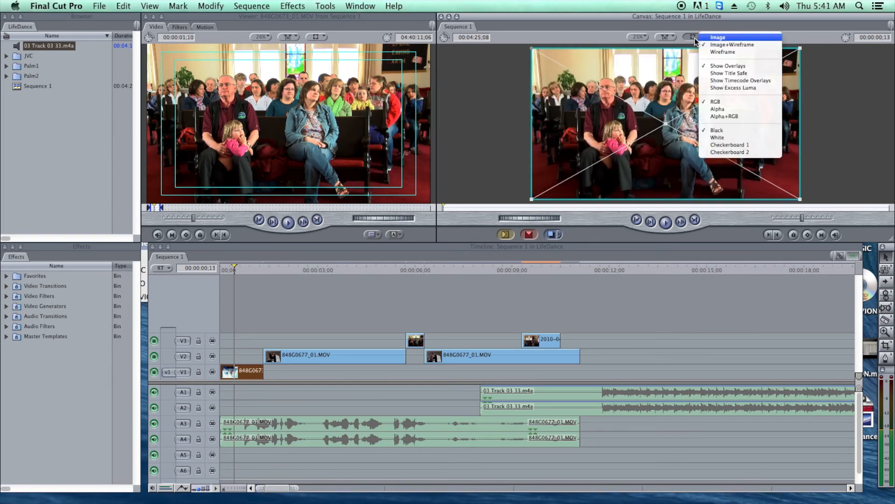
- Magnify the Canvas view to 50% and return it to 25%
{"action": "left_click", "coordinate": [638, 38]}
{"action": "left_click", "coordinate": [642, 37]}
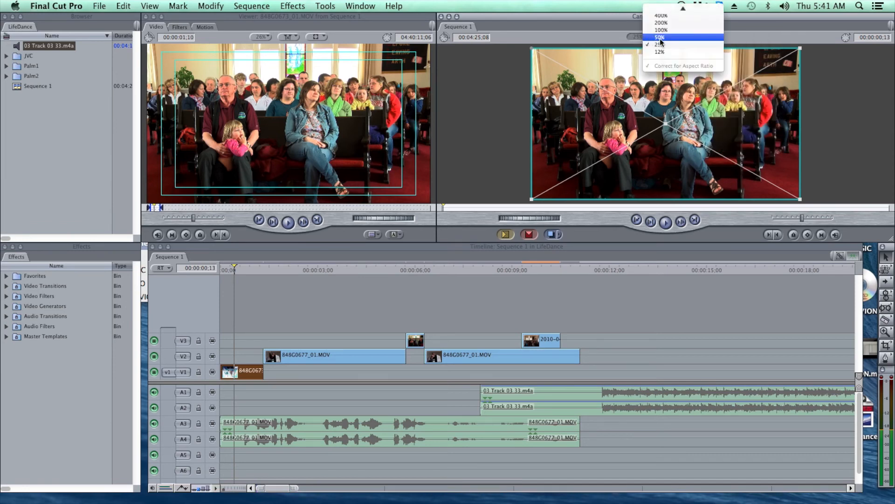
{"action": "left_click", "coordinate": [653, 37]}
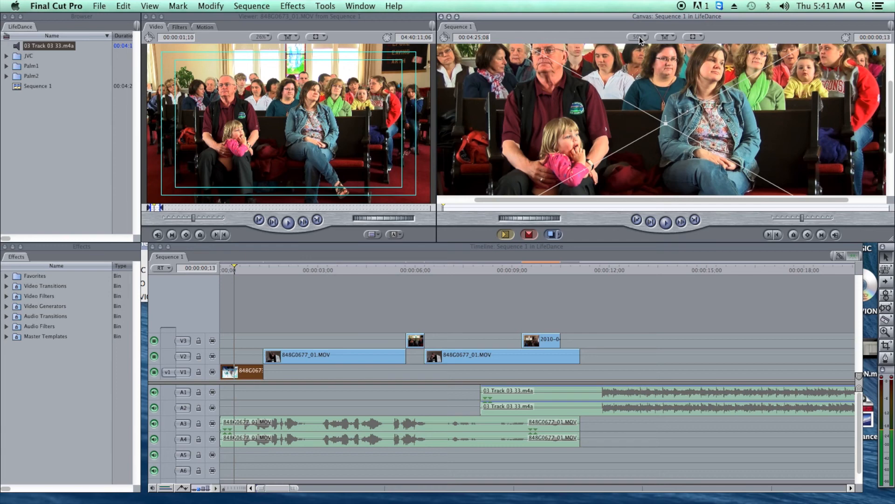
{"action": "left_click", "coordinate": [637, 37]}
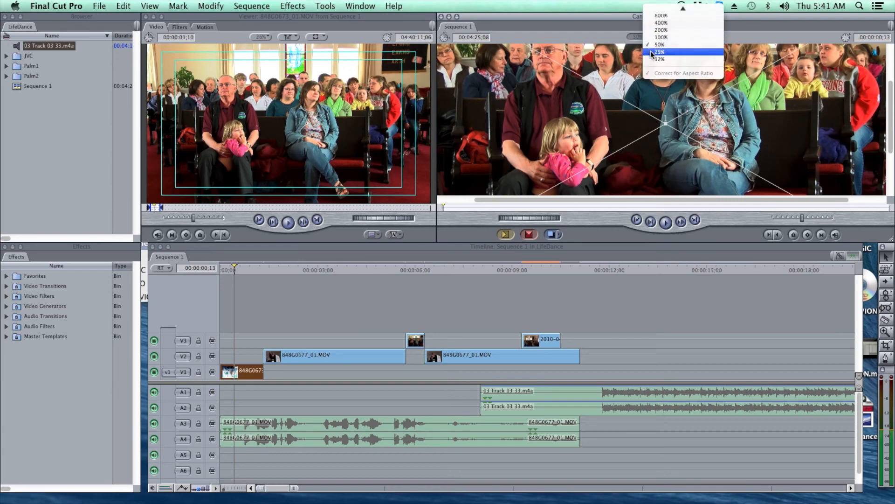
{"action": "left_click", "coordinate": [650, 52]}
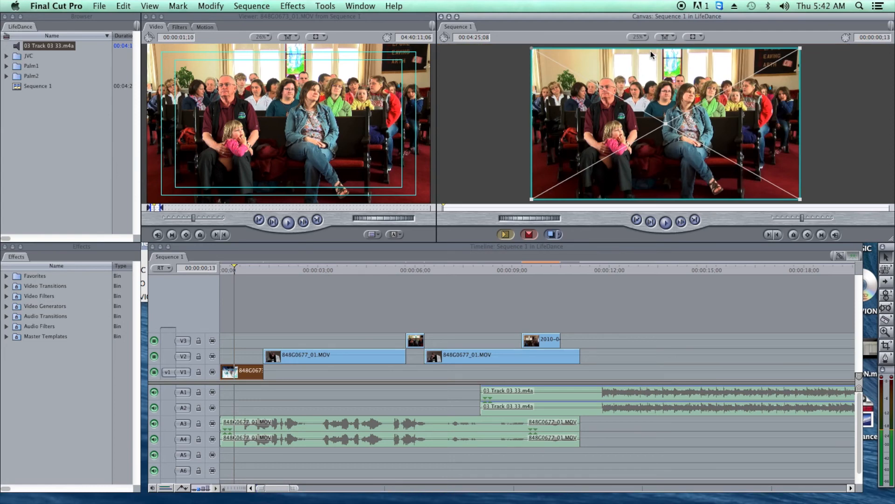
- With the Canvas at 12%, scale the first V1 clip up beyond the frame edges and shift it slightly downward
{"action": "left_click", "coordinate": [642, 37]}
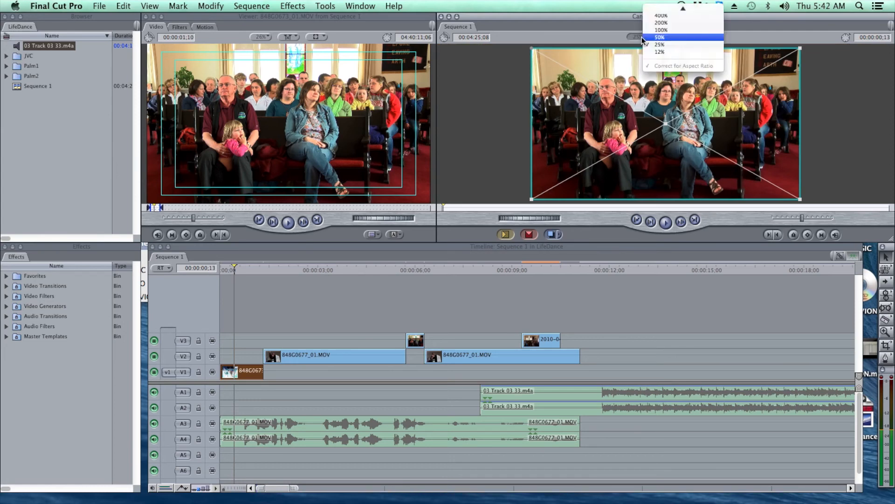
{"action": "left_click", "coordinate": [651, 58]}
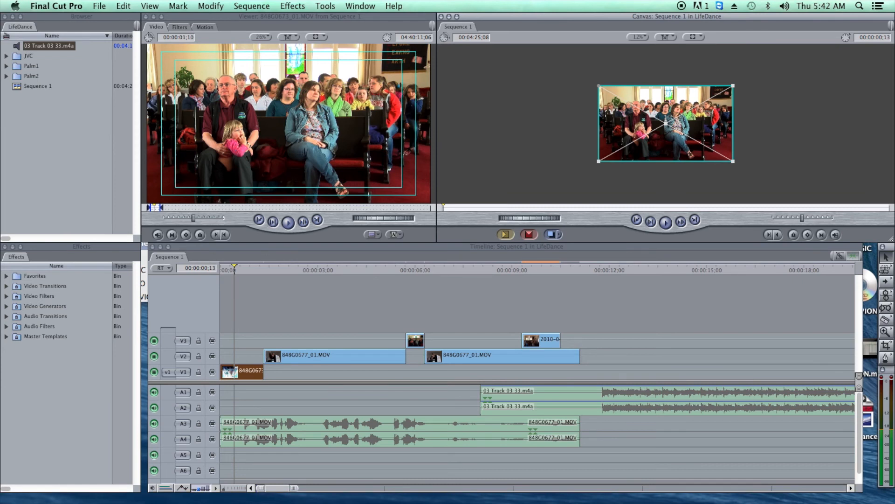
{"action": "left_click_drag", "start_coordinate": [733, 85], "coordinate": [751, 77]}
{"action": "left_click_drag", "start_coordinate": [692, 118], "coordinate": [694, 131]}
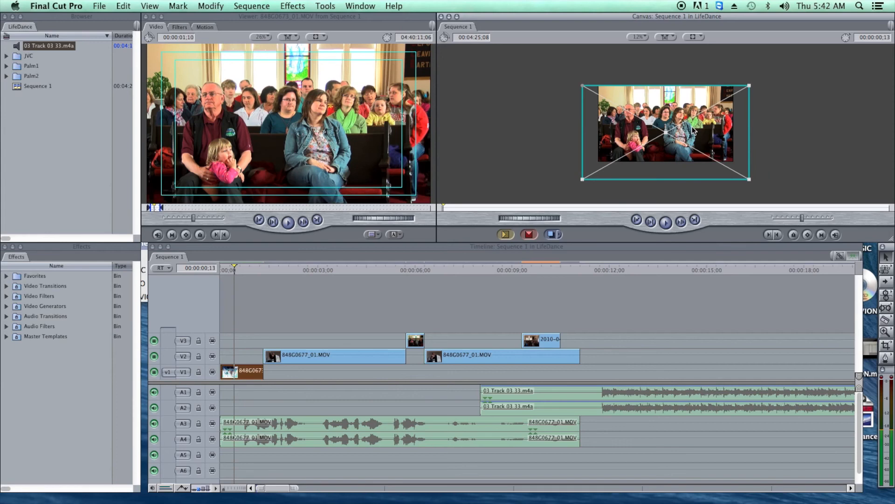
{"action": "left_click_drag", "start_coordinate": [694, 131], "coordinate": [687, 130]}
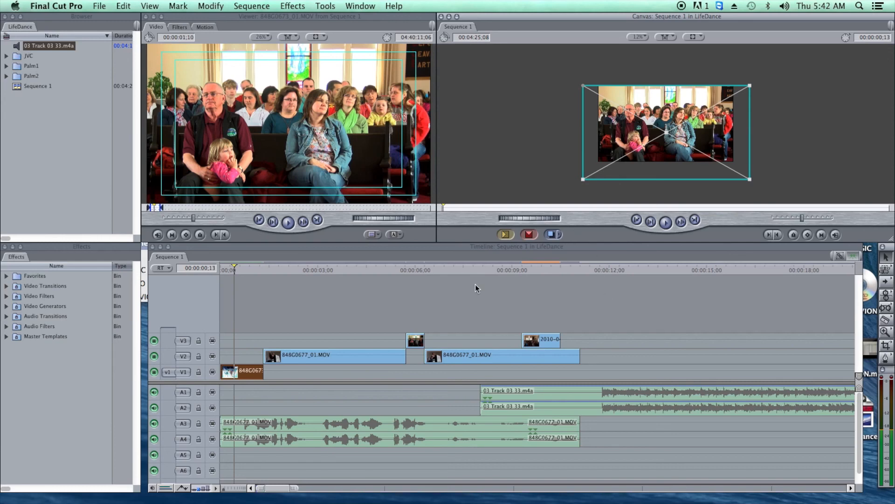
- Place the playhead at 00:00:01;25, over the first clip on V2
{"action": "left_click", "coordinate": [286, 270]}
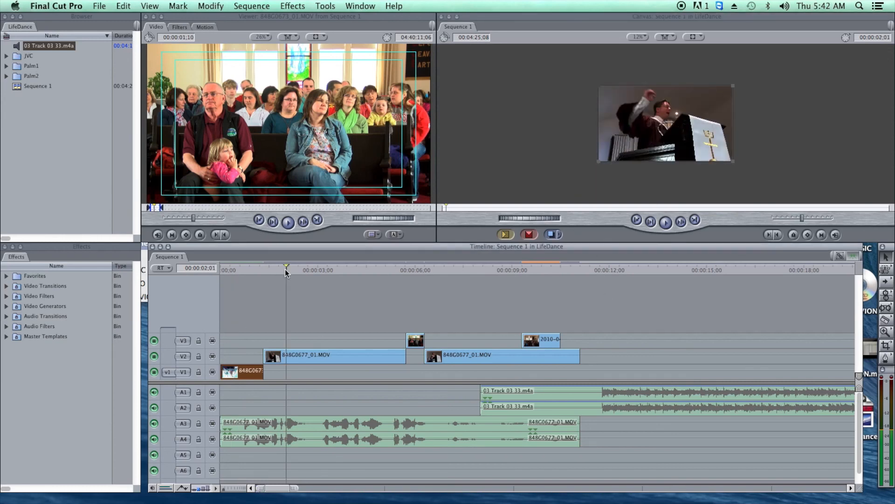
{"action": "left_click_drag", "start_coordinate": [287, 266], "coordinate": [280, 269]}
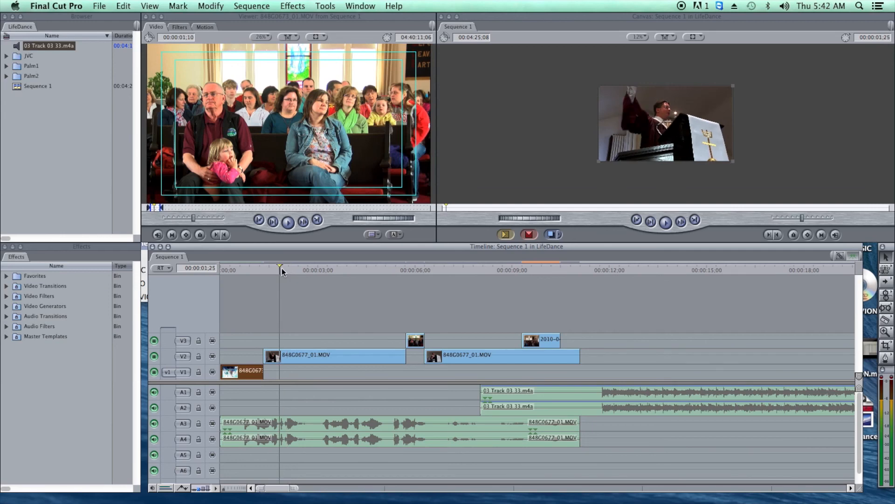